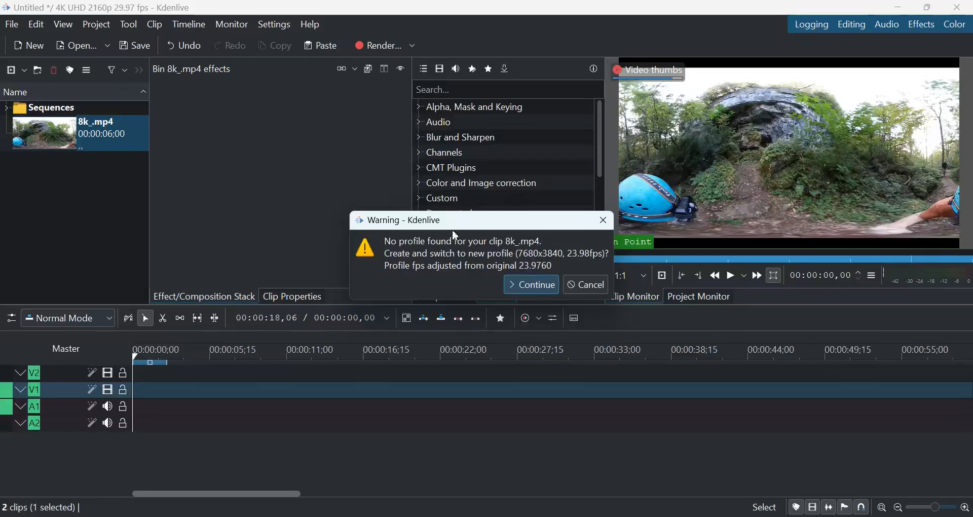
Step: Switch the project to the clip's 7680x3840, 23.98 fps profile and place 8k_.mp4 at the start of track V1
left_click(528, 284)
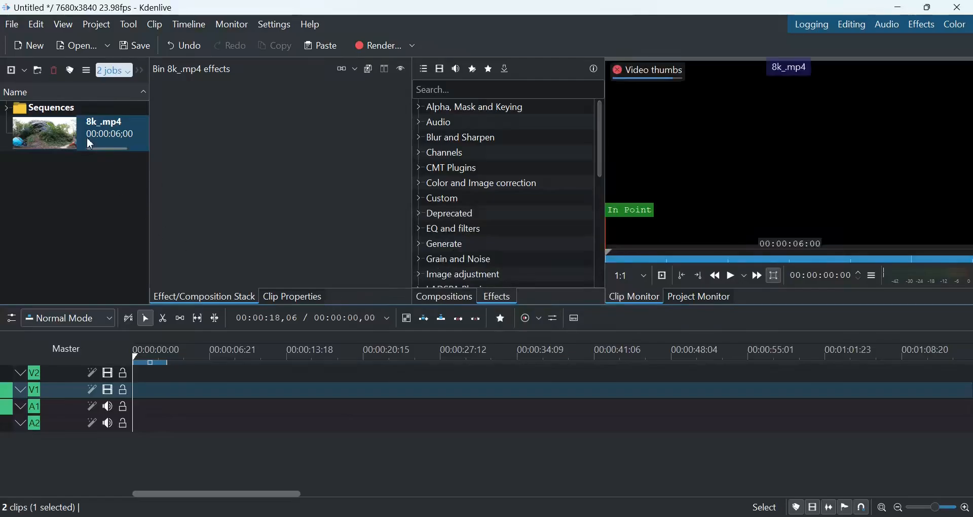
left_click_drag(68, 137, 229, 381)
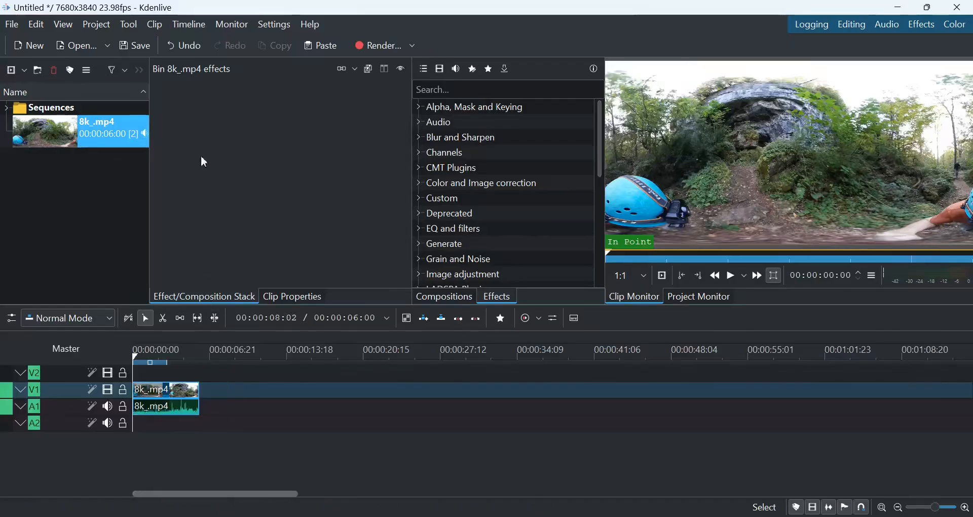
Step: Check the profile preset and its frame size and frame rate in the project settings
left_click(104, 29)
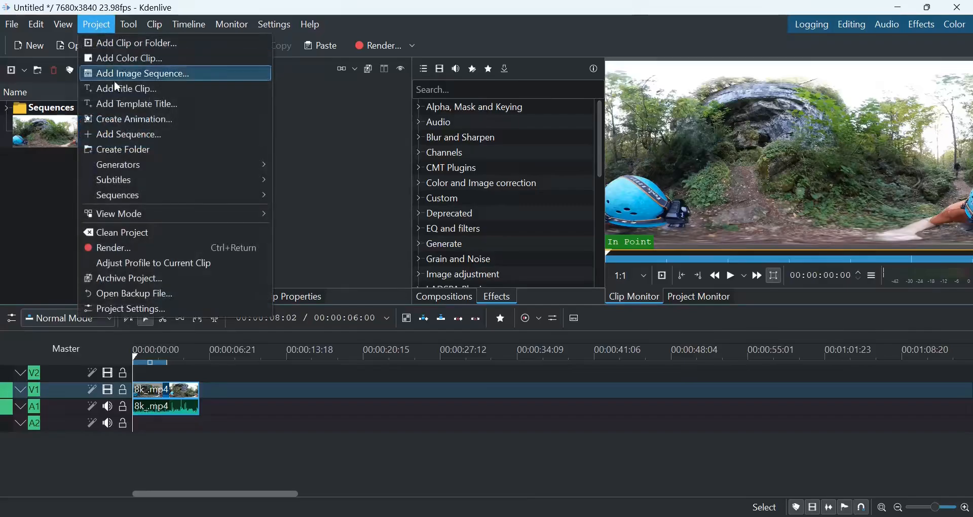
left_click(130, 309)
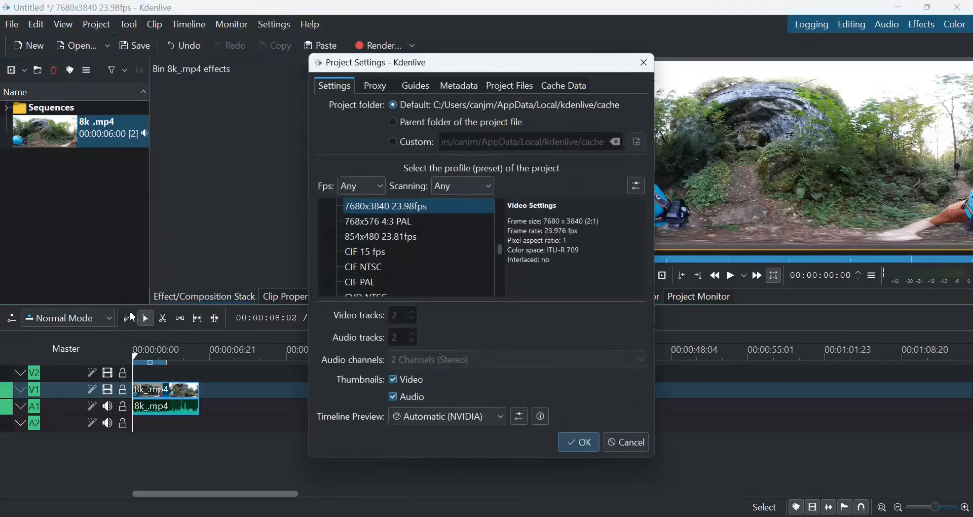
scroll(450, 237, "up", 1)
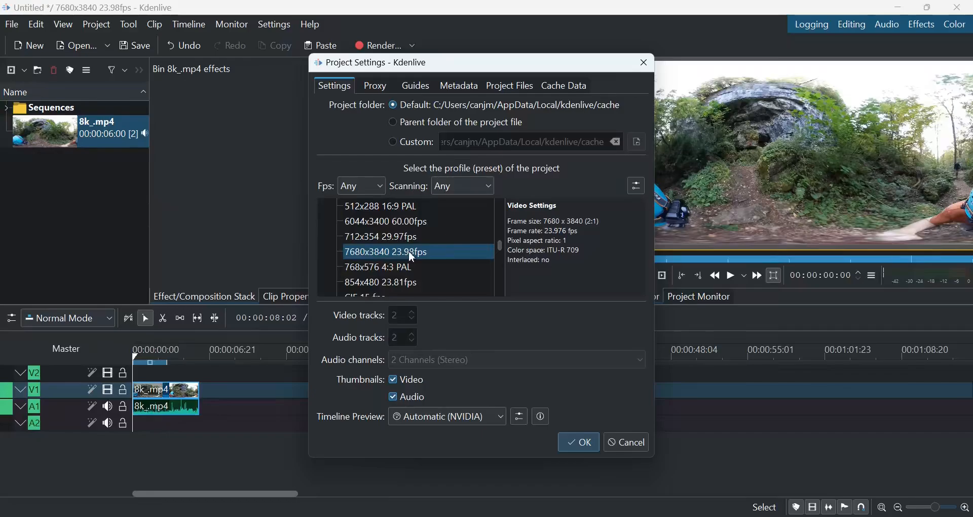
left_click(579, 442)
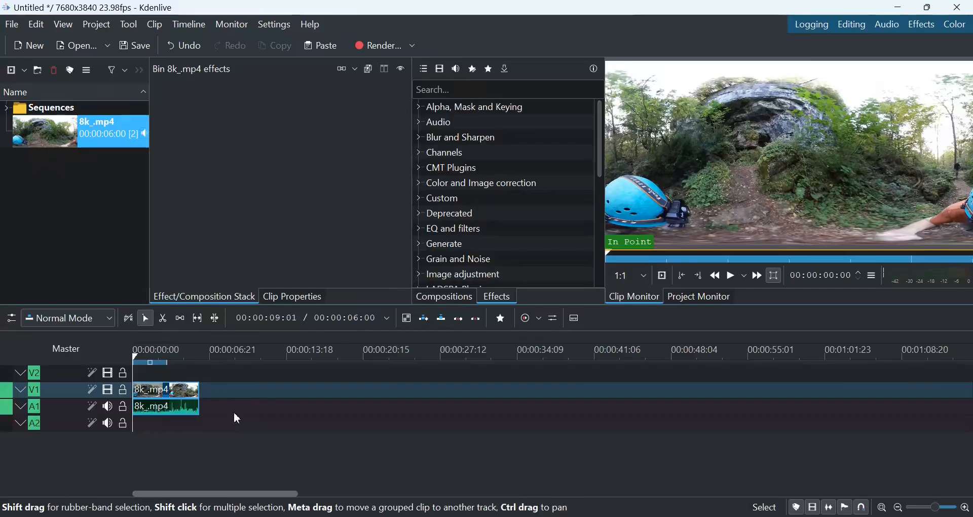
Step: Open the render settings and browse to the Test_8K folder on the Desktop as the output location
left_click(383, 46)
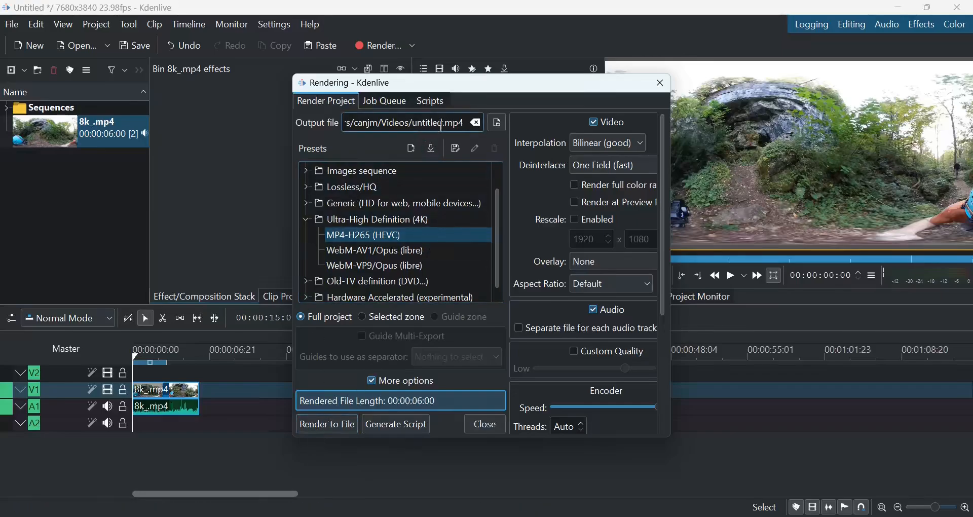
left_click(497, 122)
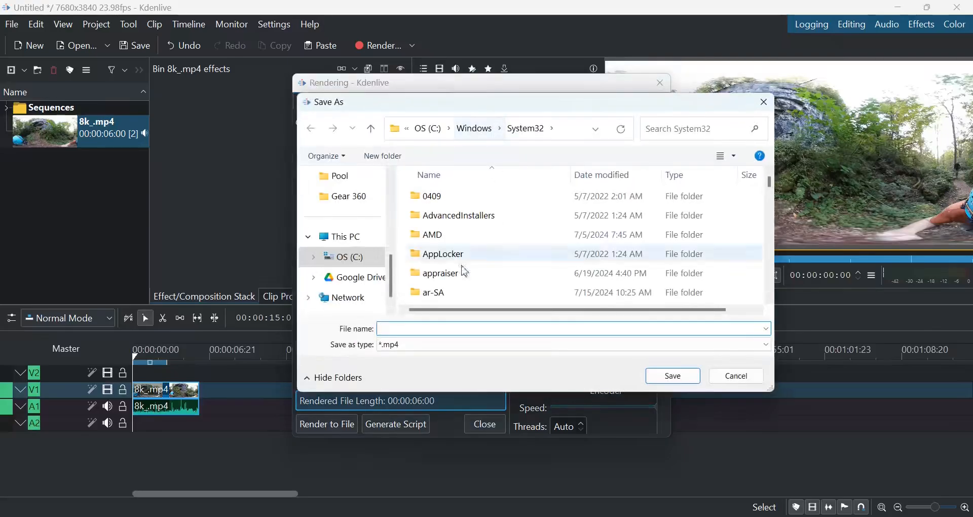
scroll(317, 284, "up", 3)
left_click(343, 240)
scroll(491, 261, "down", 5)
scroll(488, 256, "up", 1)
double_click(445, 269)
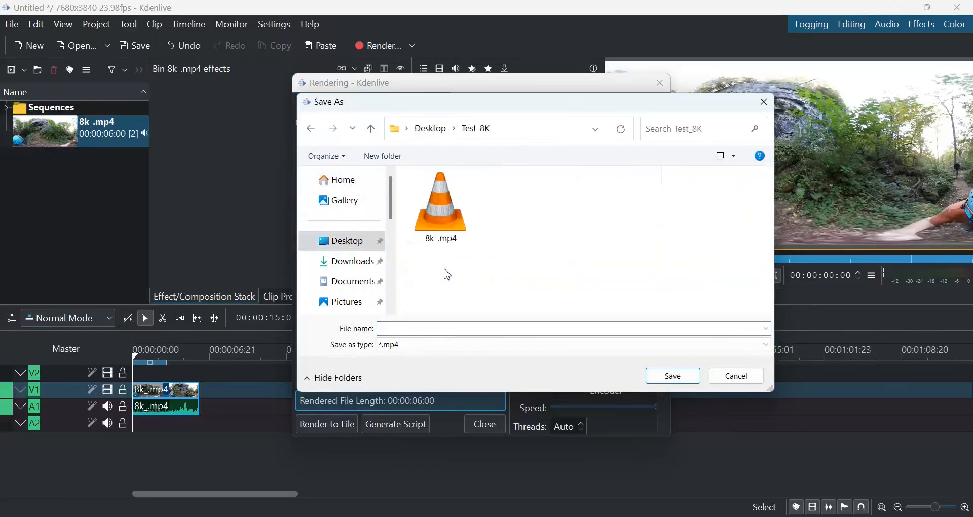
Step: Name the output file out_8K, render the full project to it, and close the render window
left_click(409, 328)
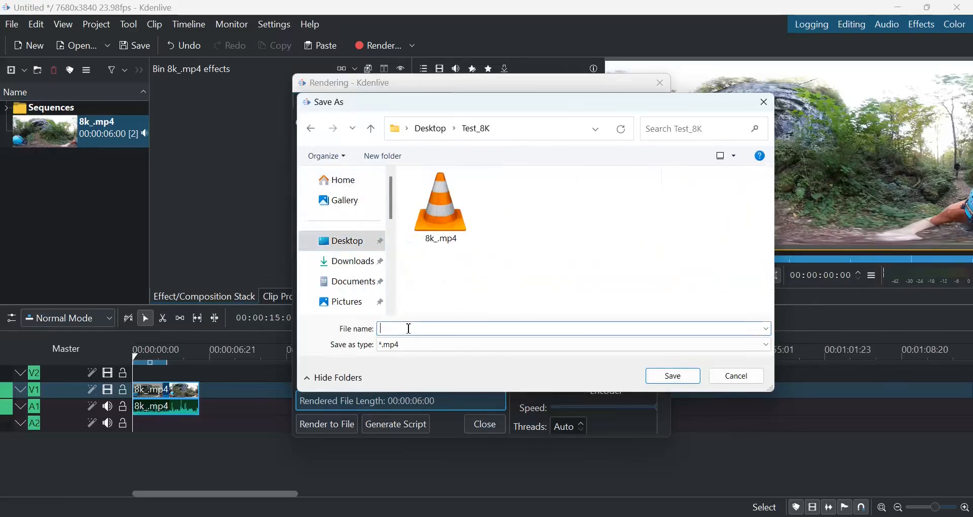
type("out_8K")
left_click(677, 379)
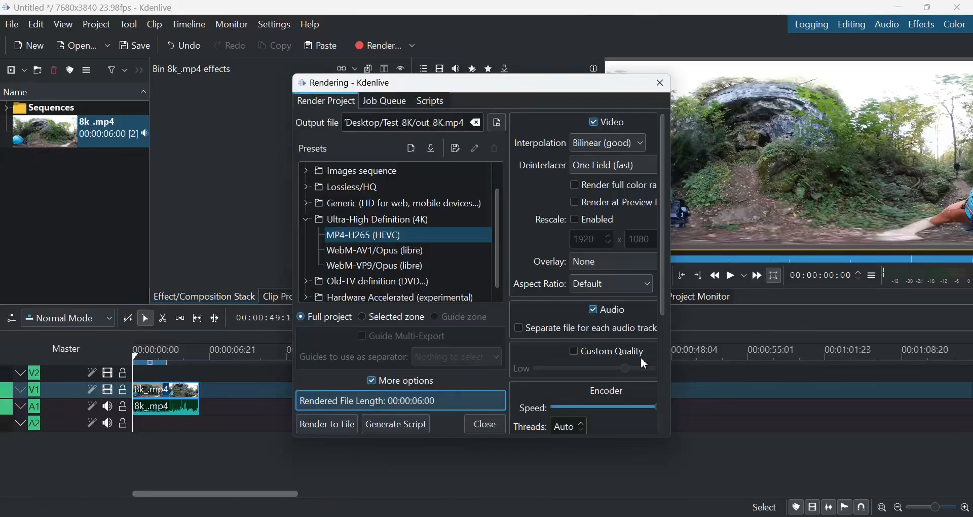
left_click(324, 423)
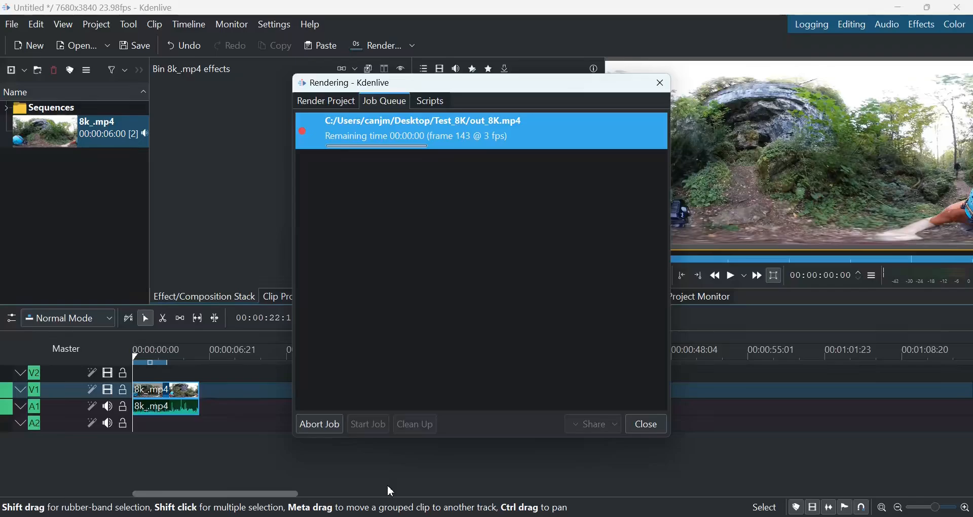
left_click(646, 424)
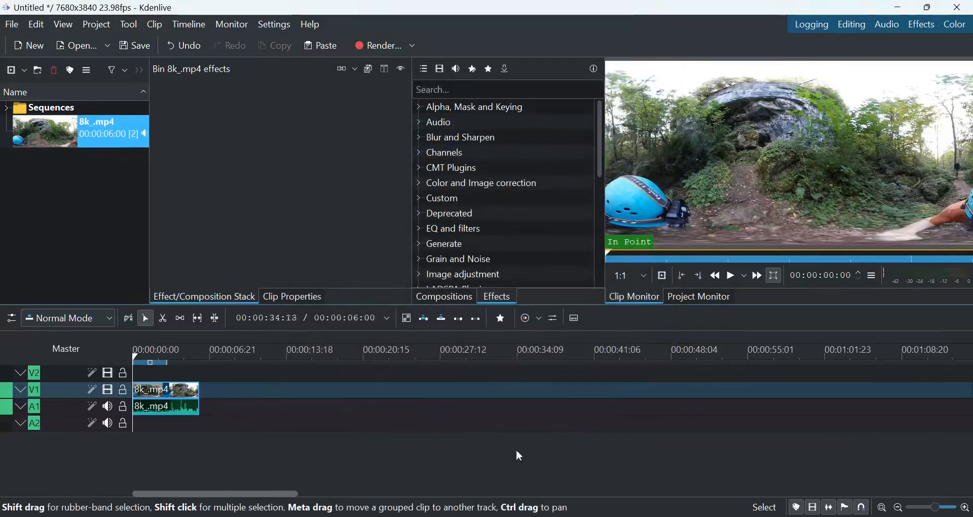
Step: Switch to the Test_8K folder in File Explorer and examine the detailed properties of out_8K.mp4
left_click(384, 515)
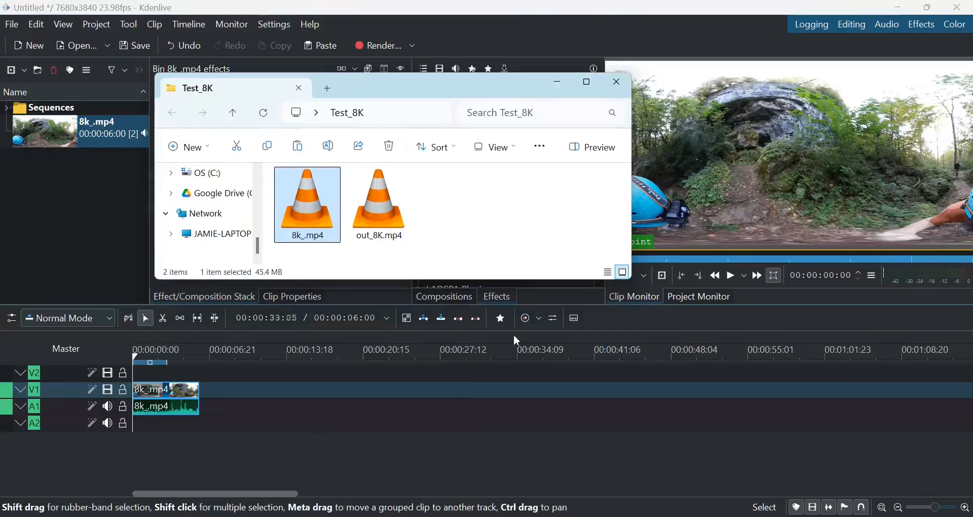
right_click(382, 204)
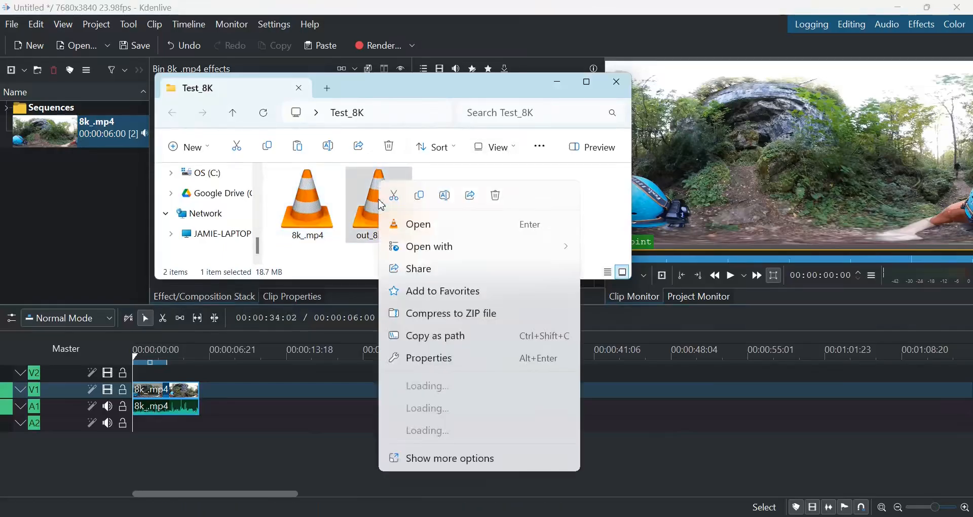
left_click(434, 361)
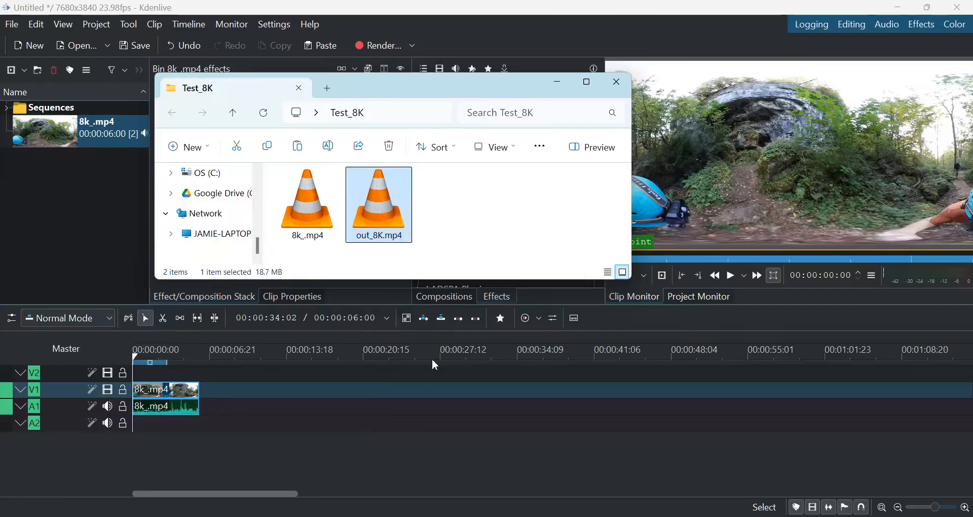
left_click(479, 227)
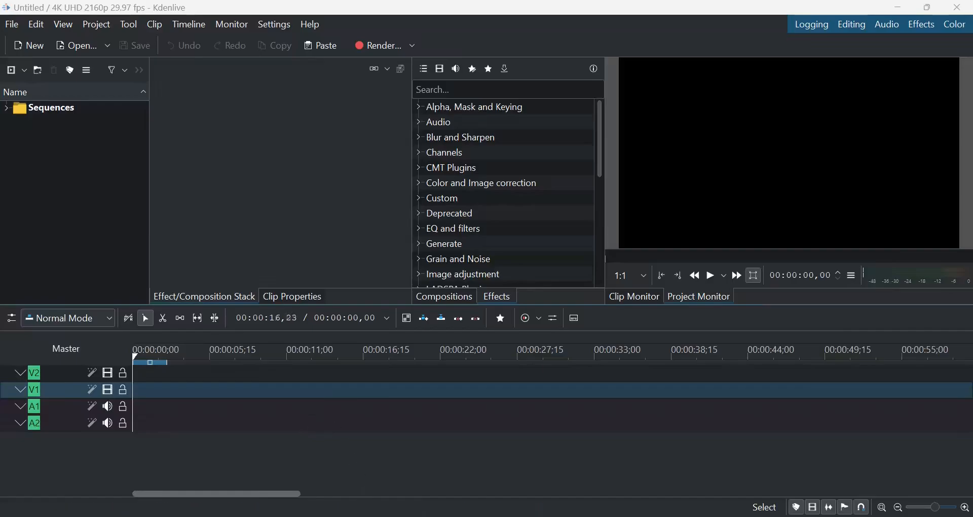
Step: Import Falls_00.mp4 from the Test_8K folder into the project bin and place it at the start of track V1
key("alt+Tab")
left_click_drag(443, 285, 69, 200)
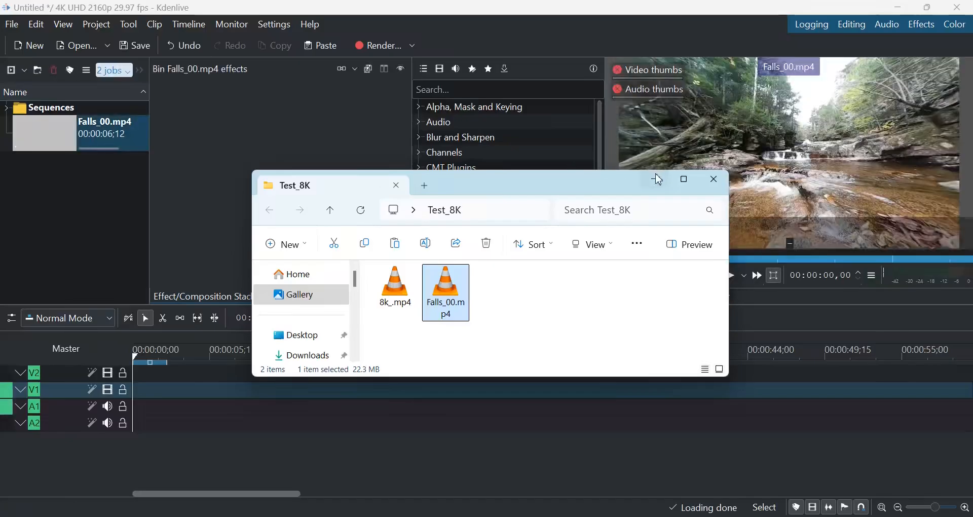
left_click(655, 180)
left_click_drag(107, 133, 139, 392)
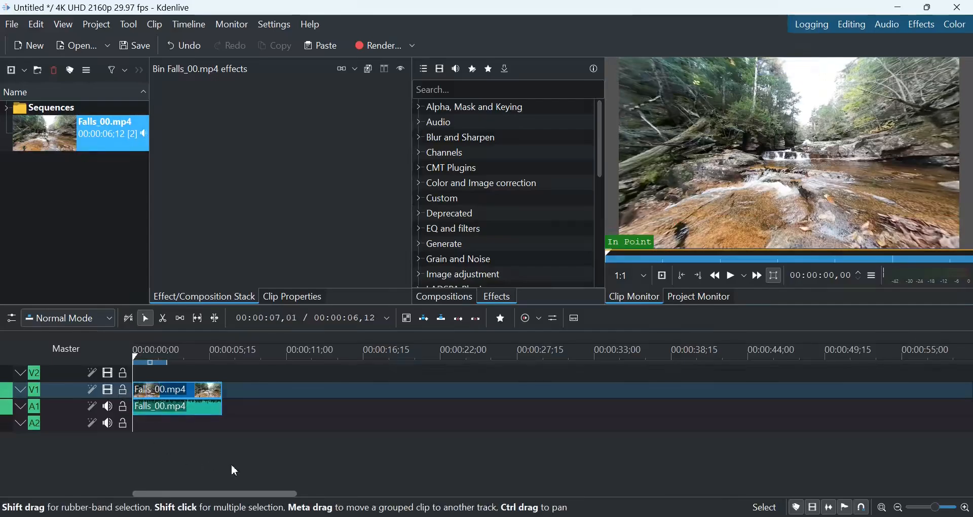
Step: Open the render settings and choose the MP4-H265 (HEVC) preset from the Ultra-High Definition (4K) group
left_click(375, 46)
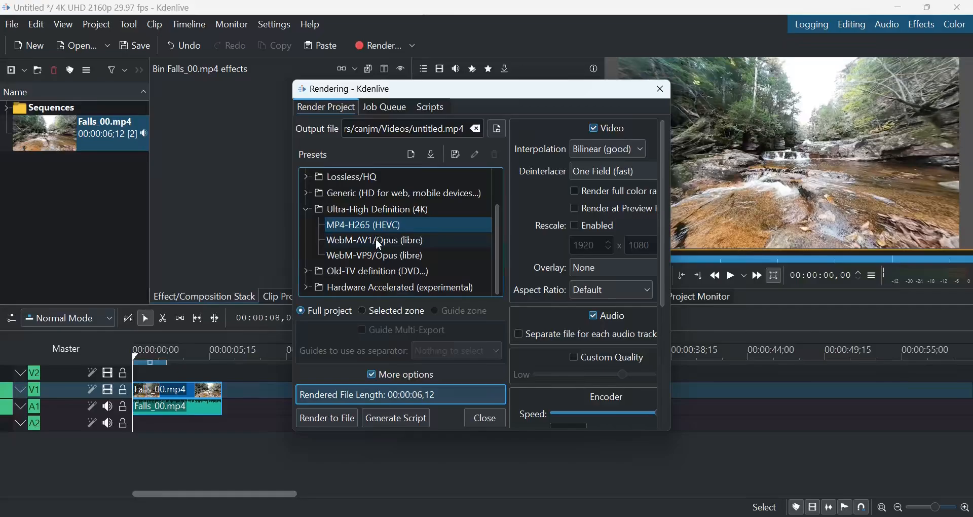
scroll(378, 242, "up", 1)
left_click(354, 248)
scroll(353, 251, "down", 1)
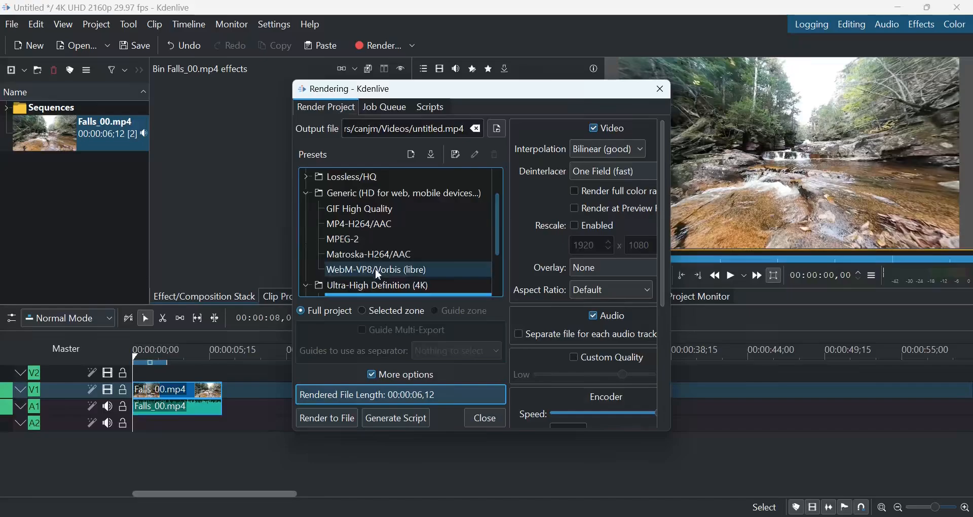
left_click(371, 226)
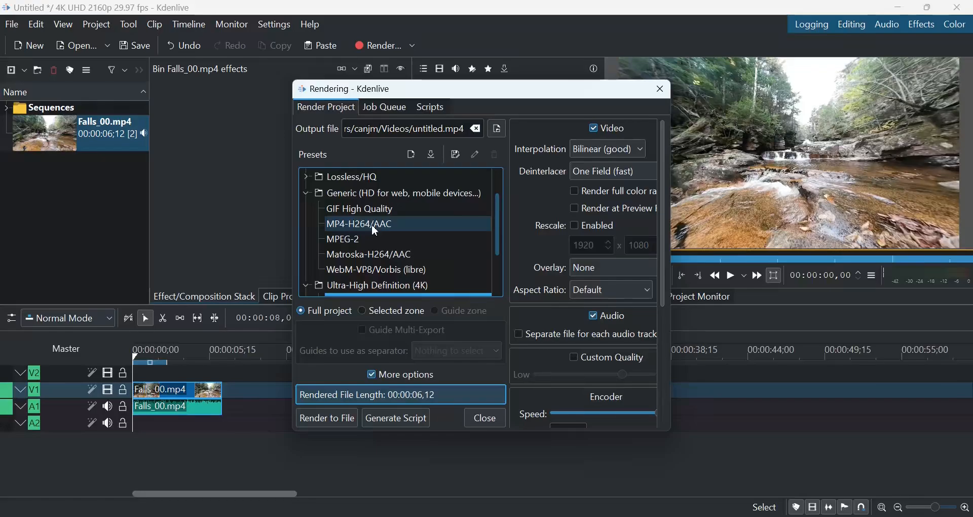
scroll(375, 231, "down", 1)
left_click(374, 256)
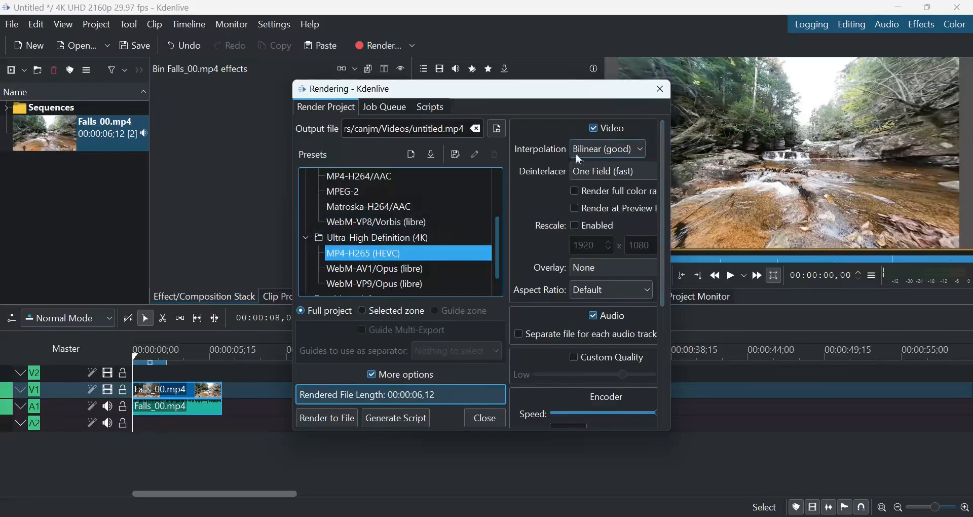
Step: Enable rescaling for the render and set the output size to 7680 x 4320
left_click(576, 227)
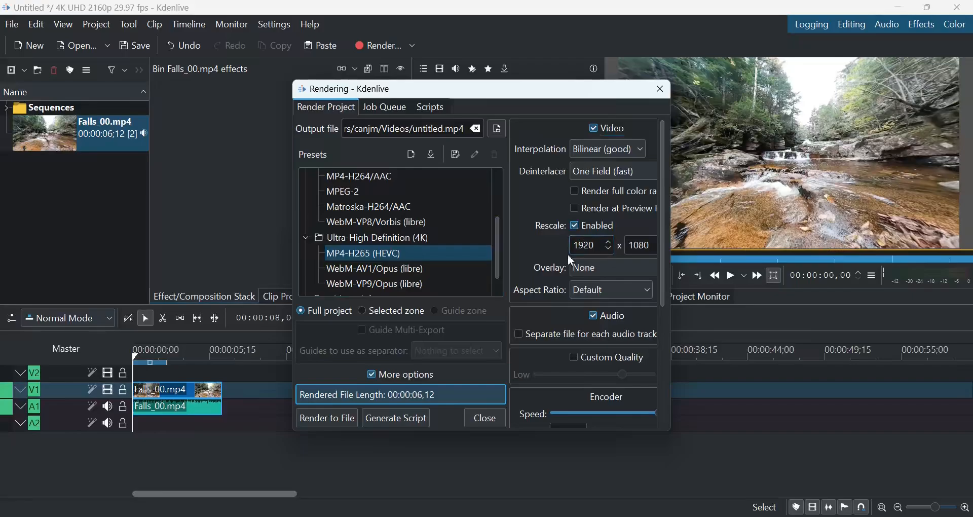
left_click_drag(594, 249, 572, 251)
type("7680")
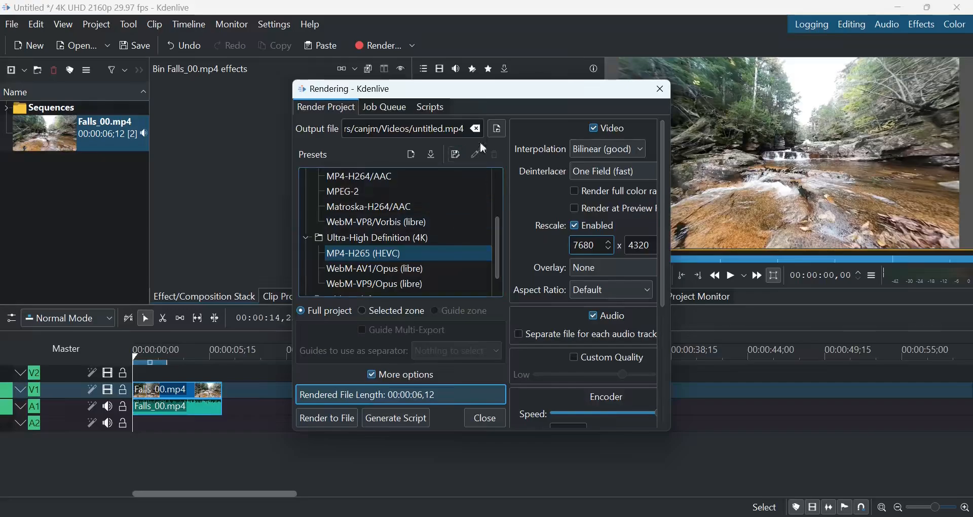
Step: Set the output file to 8k_4k in the Test_8K folder, render the full project, and close the render window
left_click(499, 131)
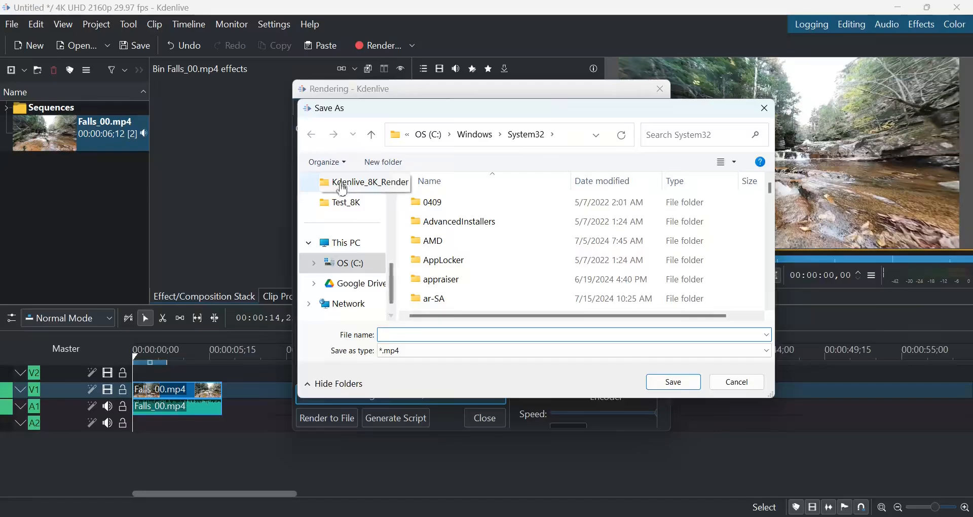
left_click(343, 204)
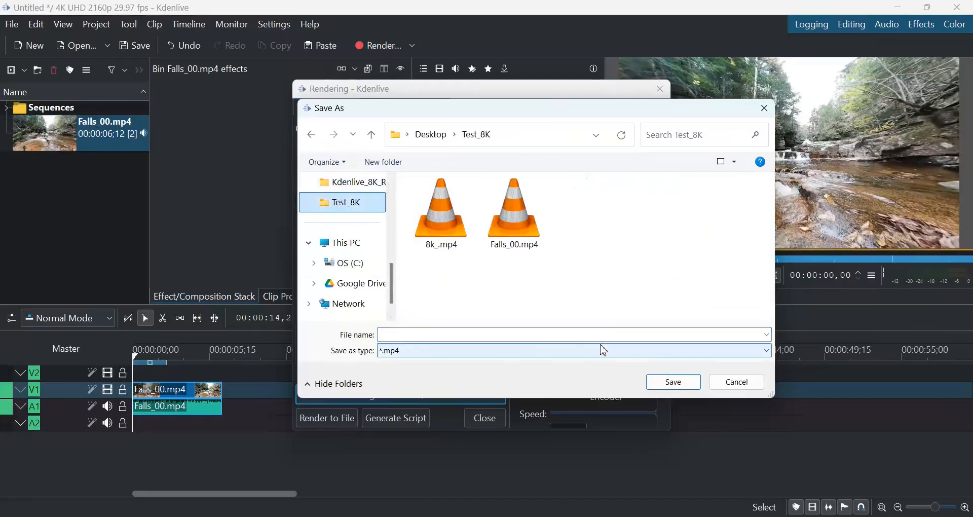
left_click(406, 334)
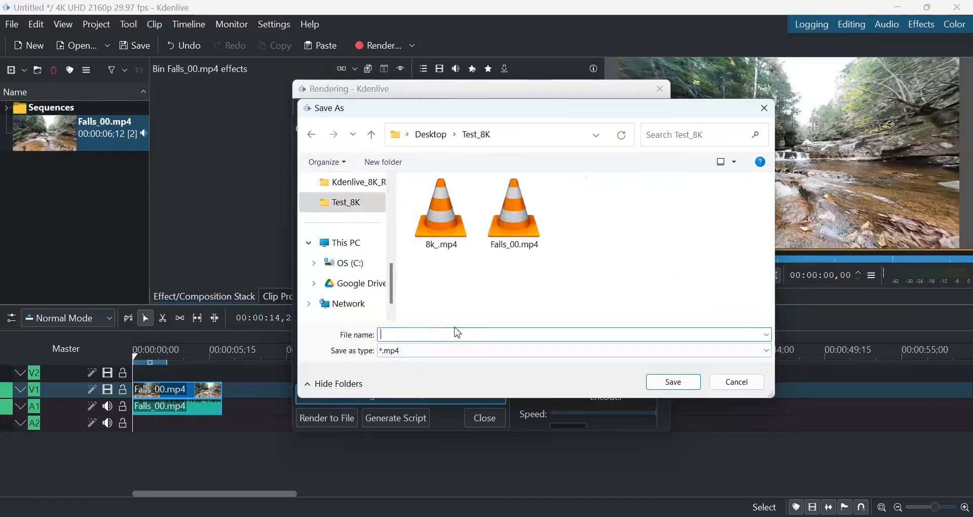
type("8k")
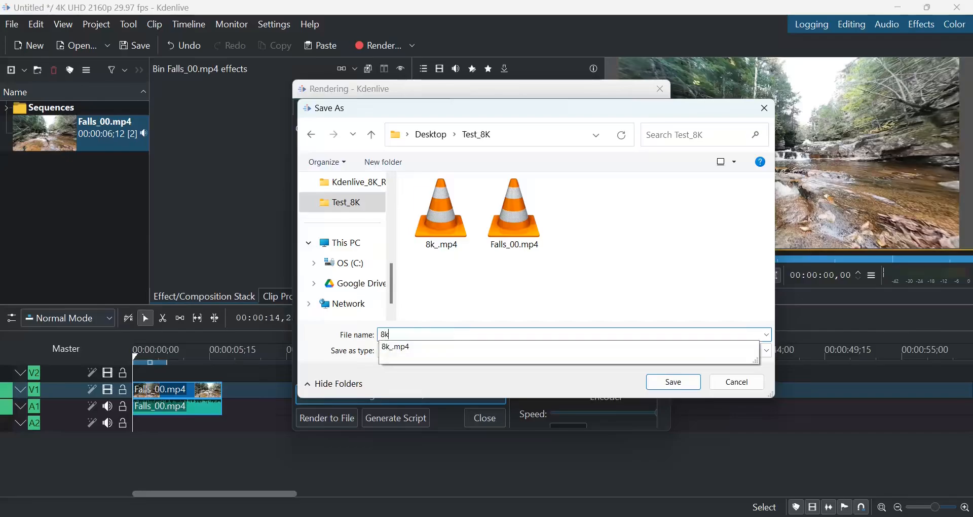
type("_4k")
left_click(677, 386)
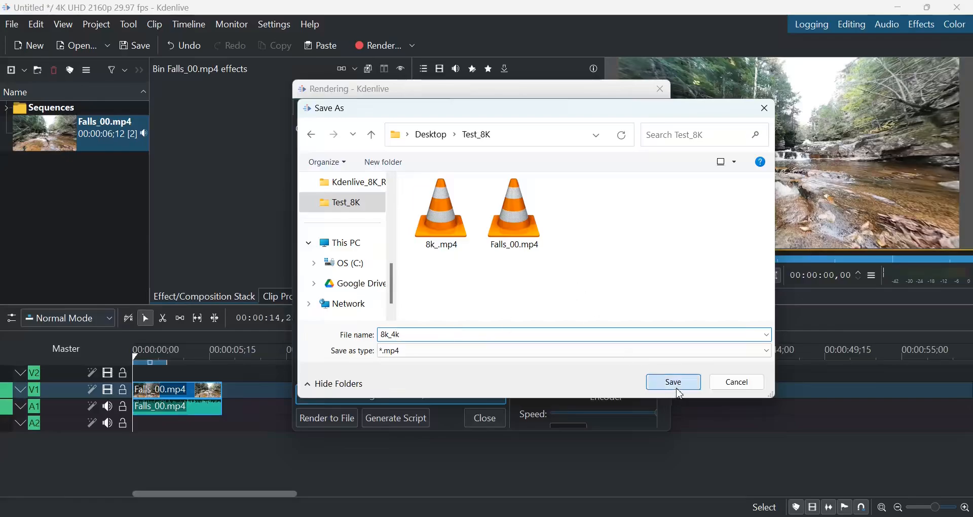
left_click(314, 420)
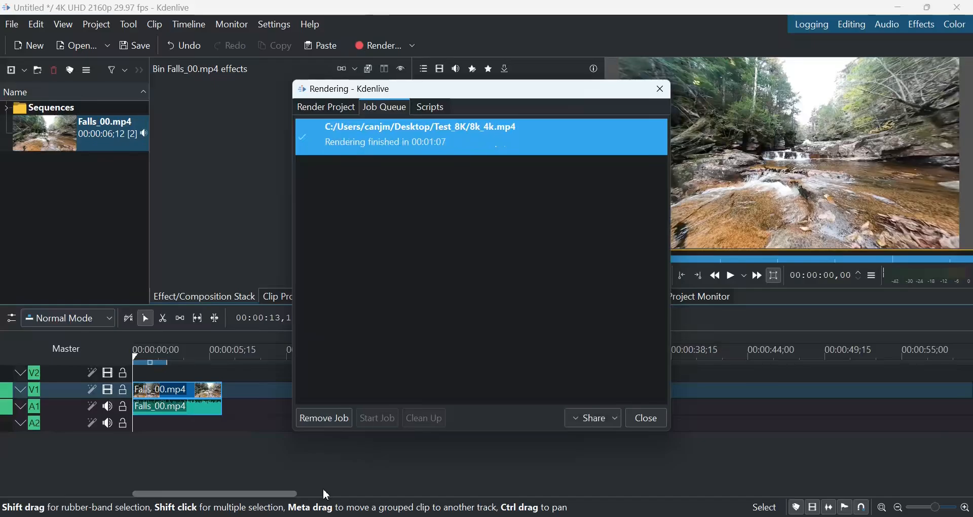
left_click(647, 419)
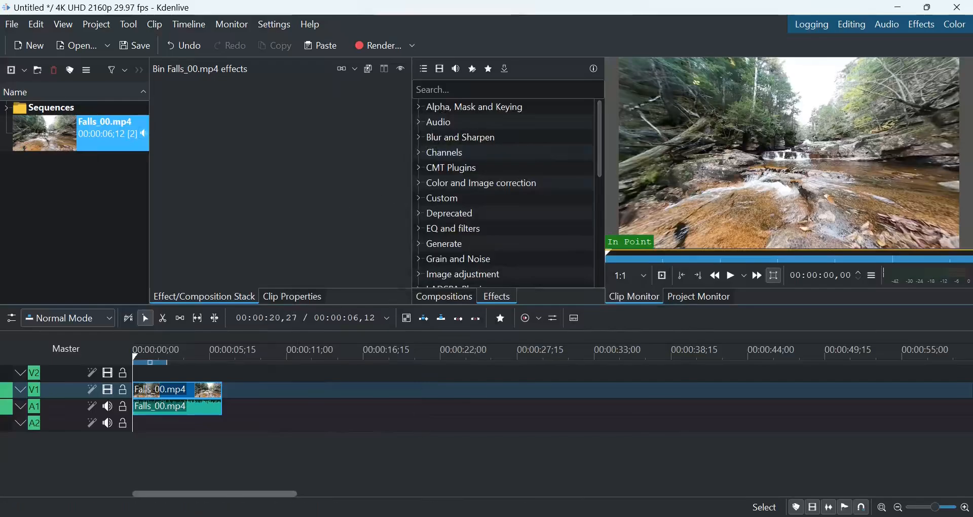
Step: Switch to the Test_8K folder in File Explorer and examine the frame size and rate in the details of 8k_4k.mp4
left_click(379, 516)
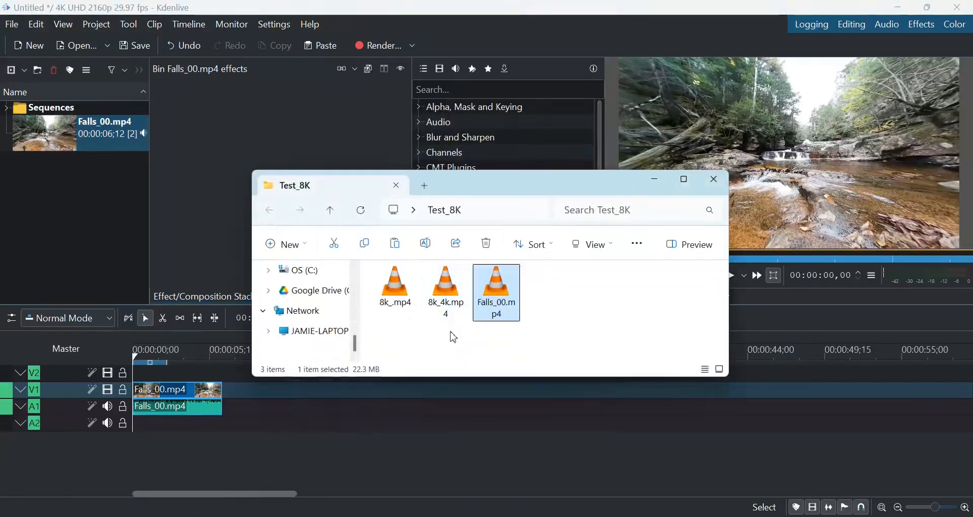
right_click(450, 284)
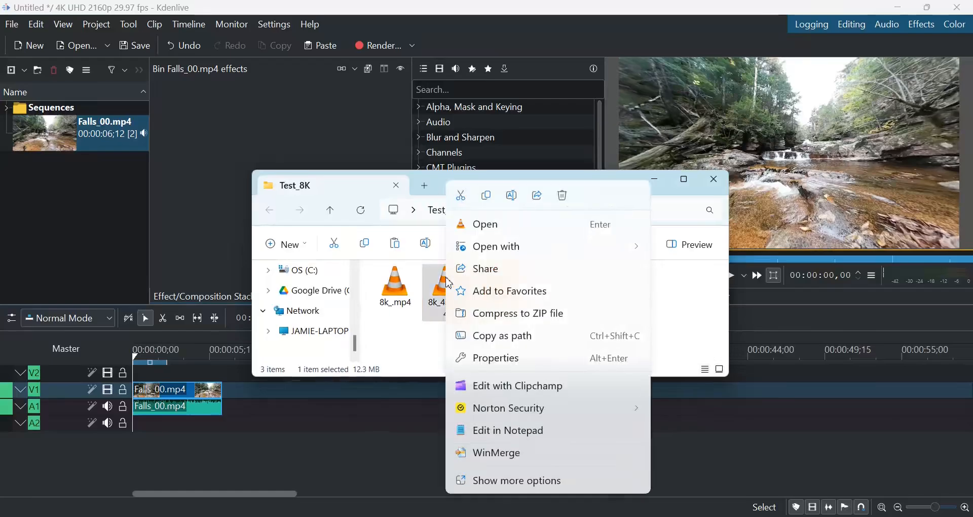
left_click(499, 360)
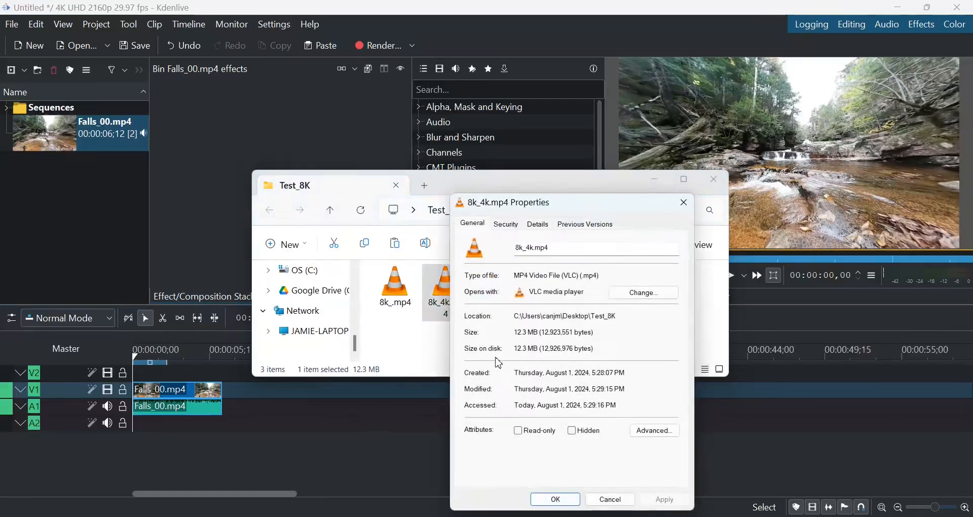
left_click(538, 224)
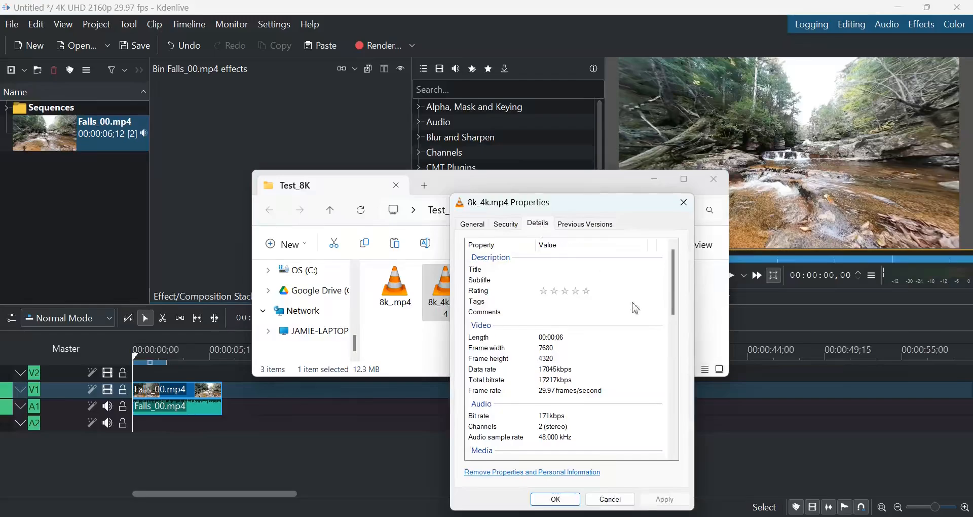